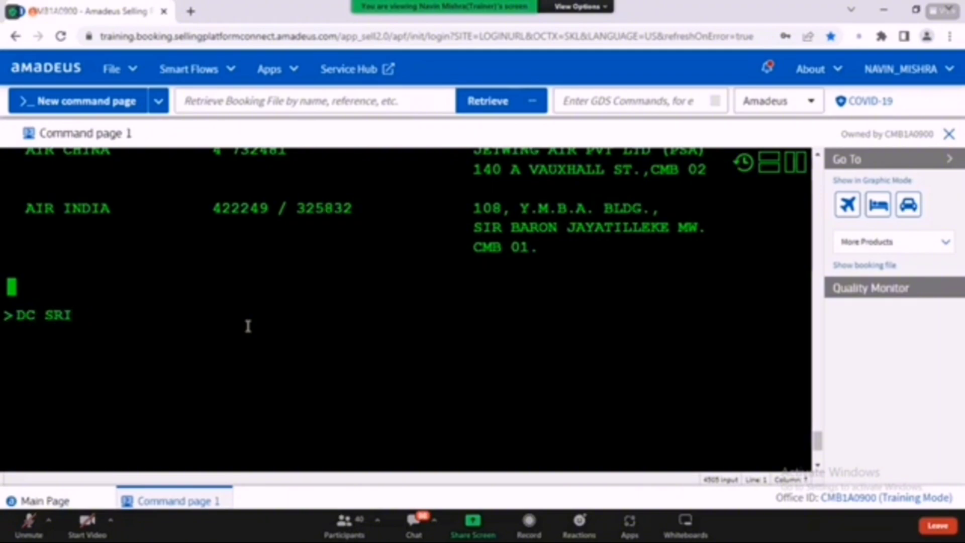
- Complete the country lookup entry as DC SRI LANKA and highlight the country and currency lines of the DC RU display
text(LANKA)
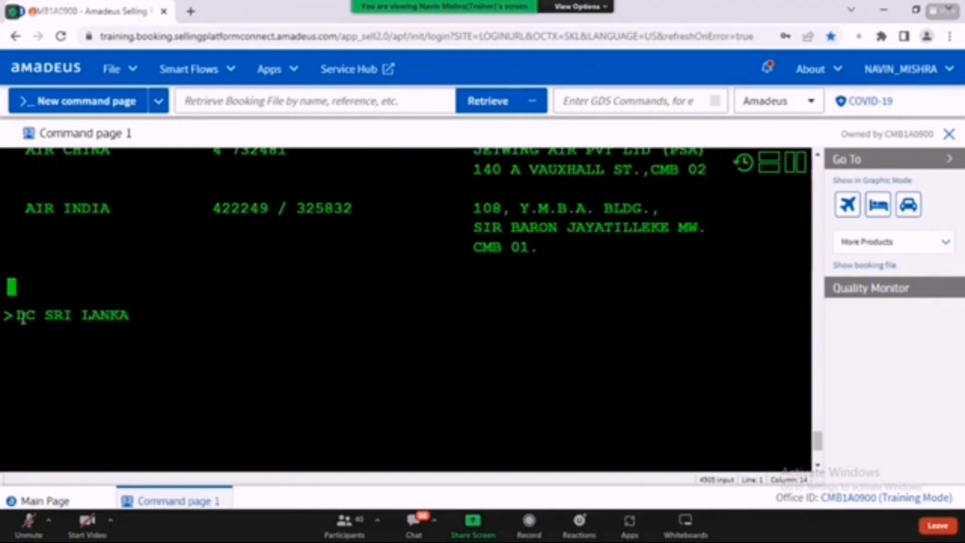
drag(44, 317, 144, 321)
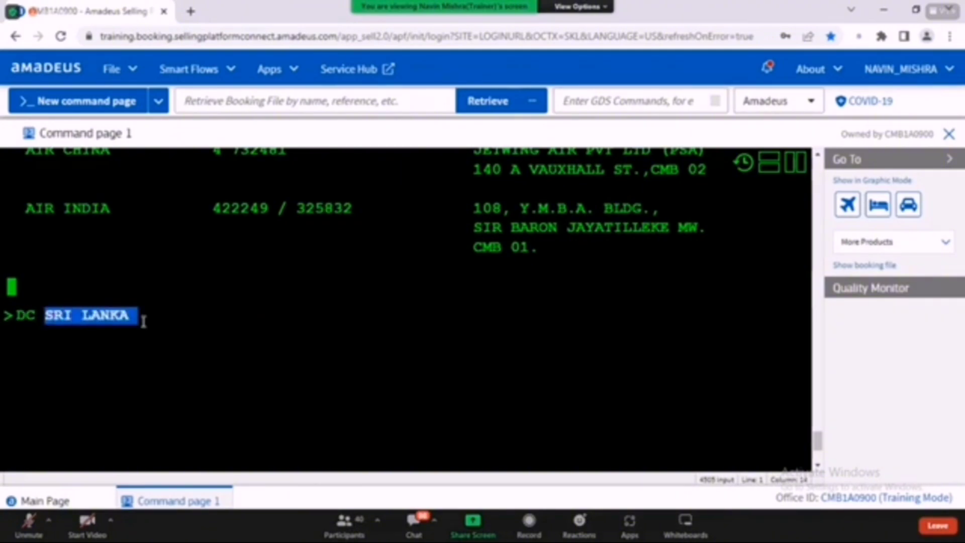
click(143, 321)
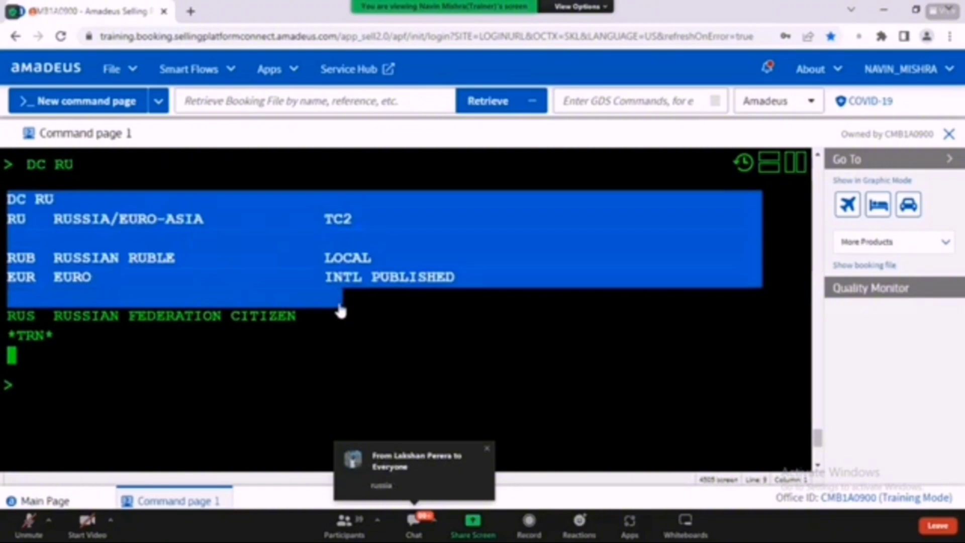
drag(340, 311, 462, 290)
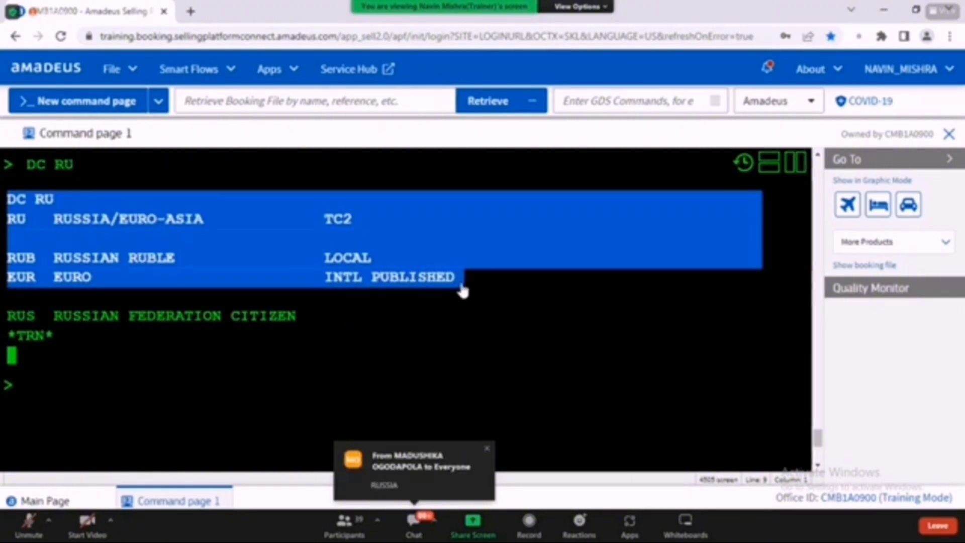
- Look up the airline code for SRI LANKAN AIRLINES with the DNA command and highlight the code in the response
click(38, 389)
text(DNA DISPLAY THE NAME OF AIRLINE)
drag(53, 384, 328, 382)
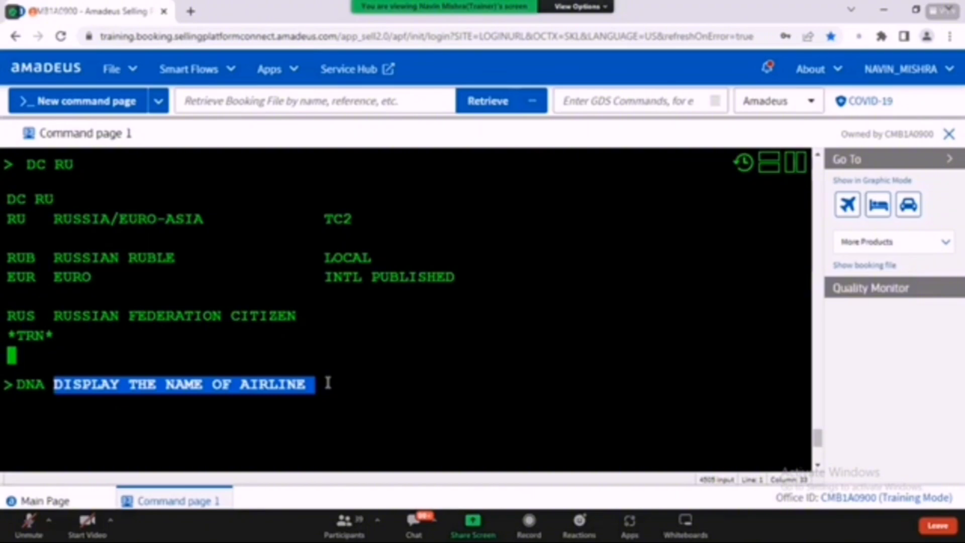
key(BackSpace)
text(SRI LANKAN AIRLINES)
key(Return)
double_click(11, 216)
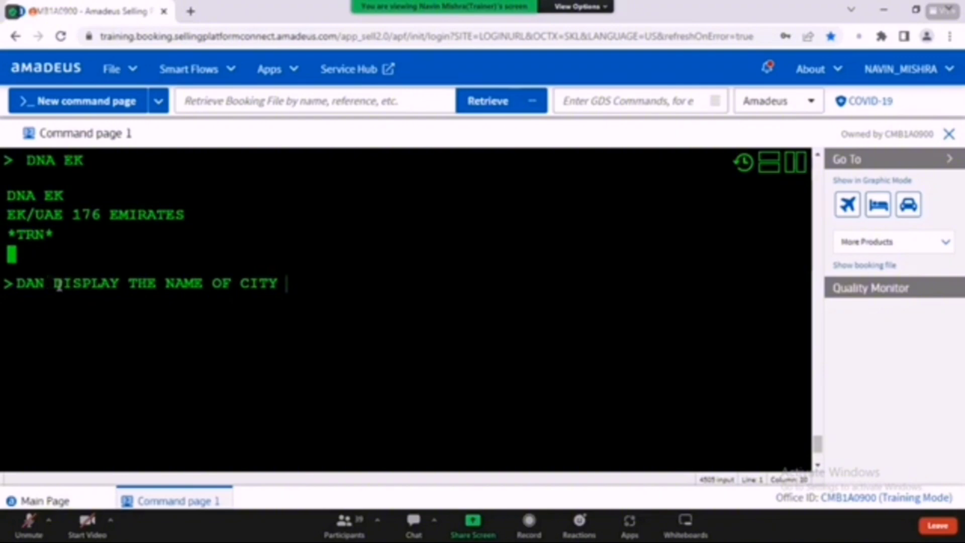
- Replace the description after DAN with COLOMBO and run the city and airport lookup
drag(54, 284, 288, 284)
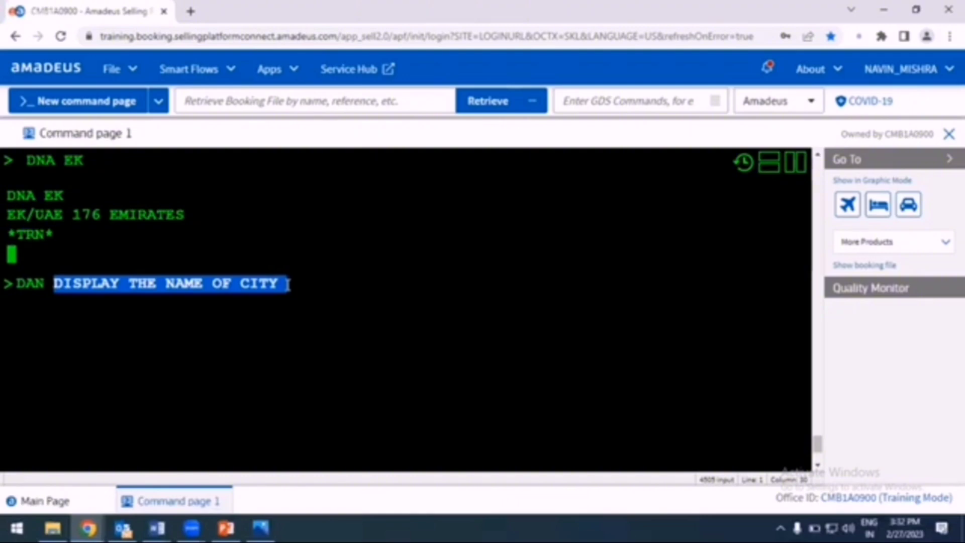
key(BackSpace)
text(COLOMBO)
drag(54, 284, 137, 293)
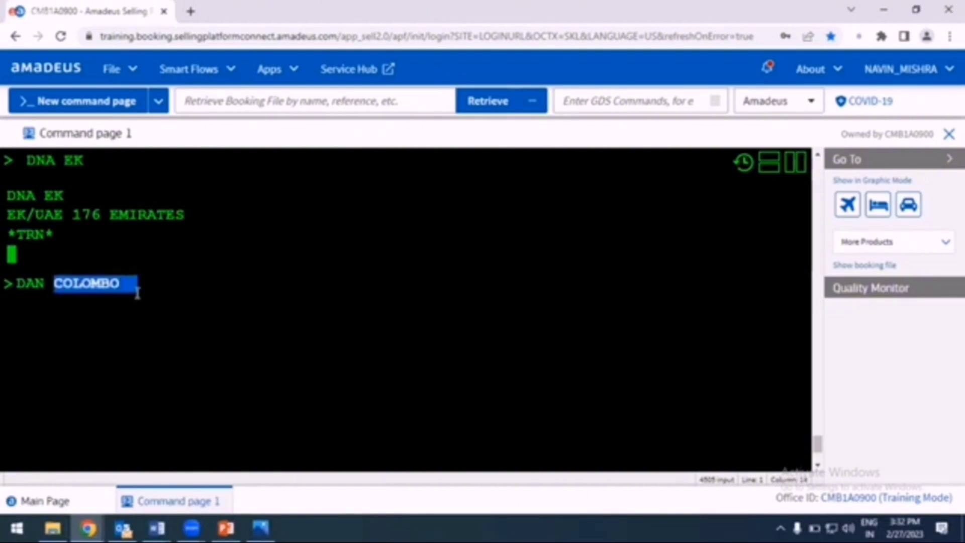
click(137, 293)
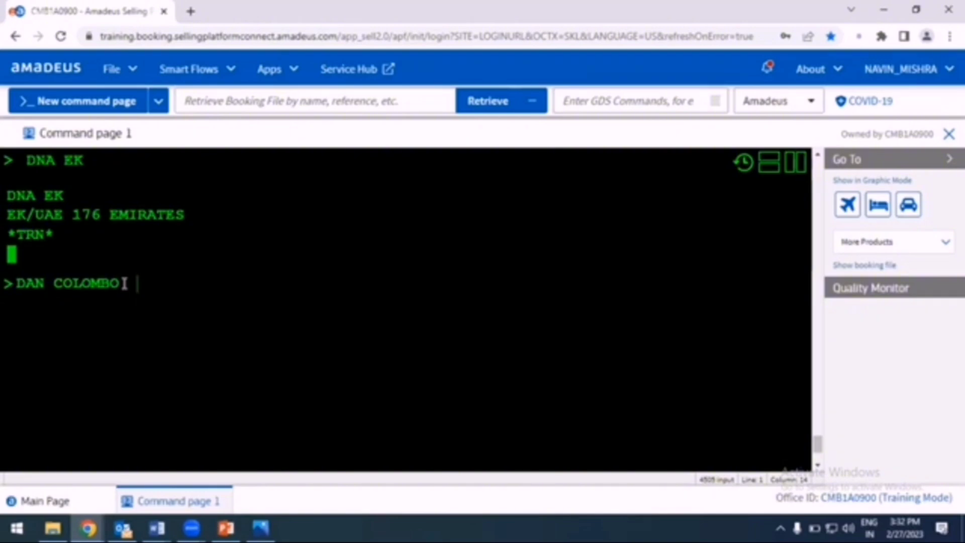
key(Return)
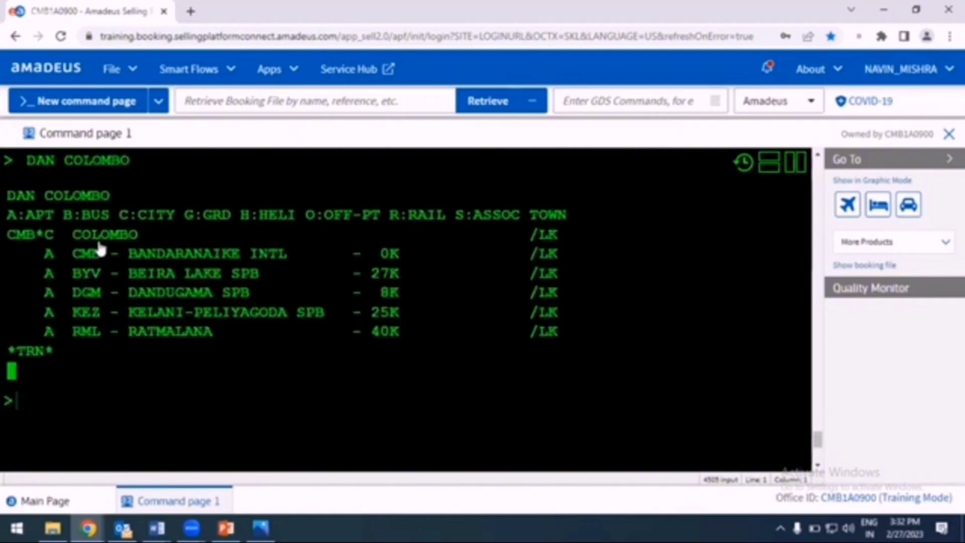
- Examine the Colombo lookup response, highlighting the entry, the C:CITY legend and the city code
drag(28, 159, 134, 178)
click(49, 261)
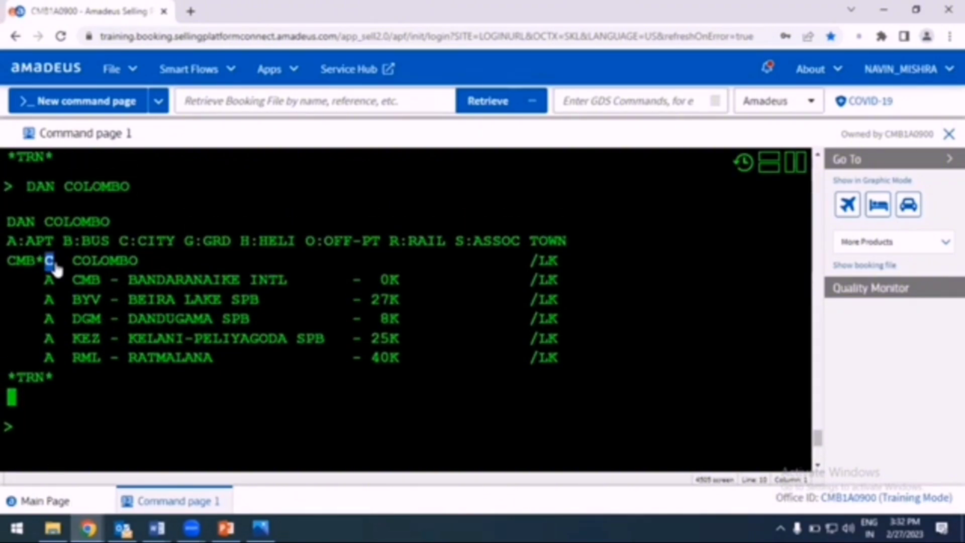
drag(121, 246, 176, 247)
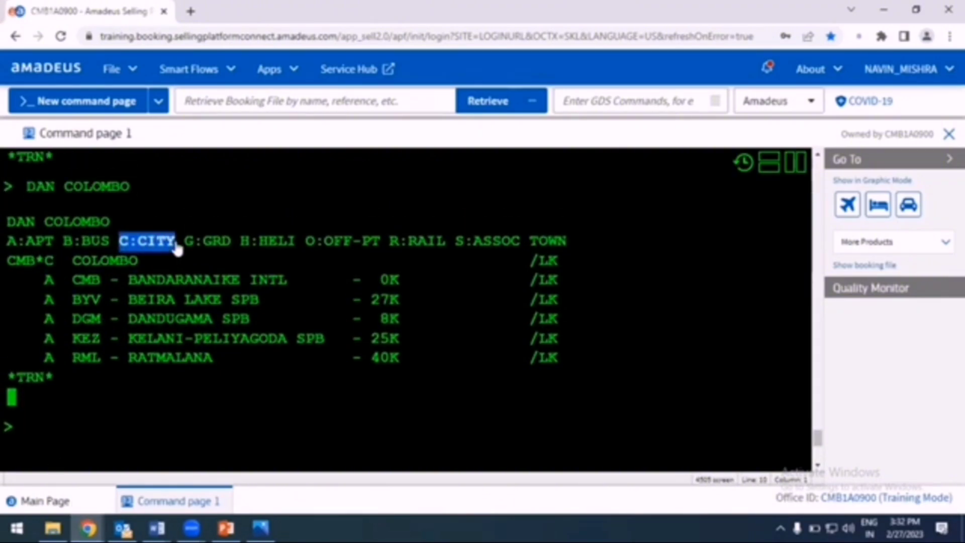
click(34, 261)
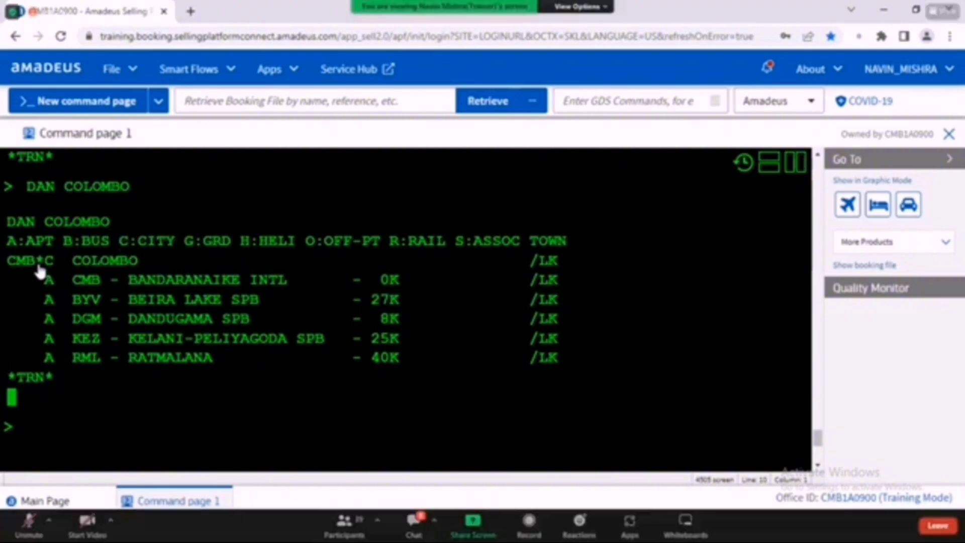
drag(26, 262, 10, 261)
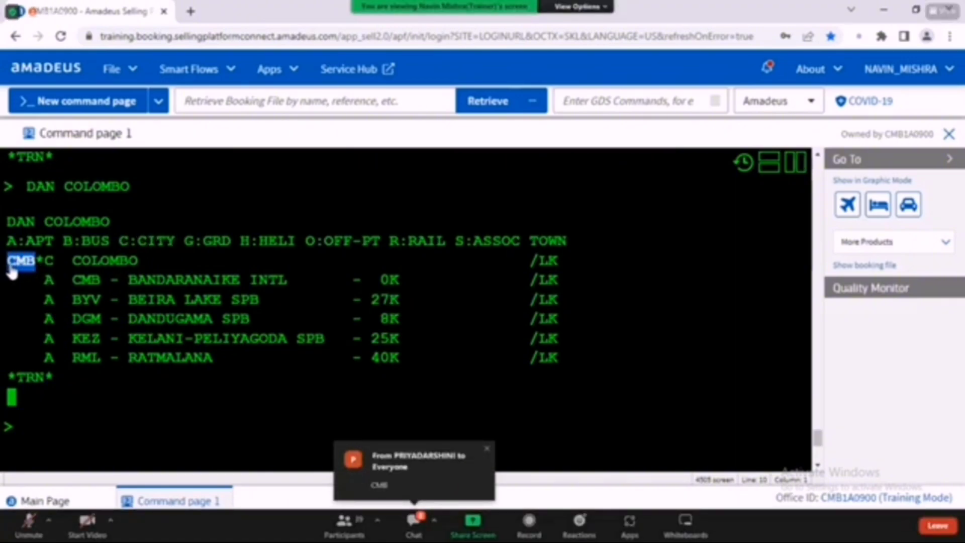
- Enter DAC at the command prompt to begin a location code decode
click(38, 430)
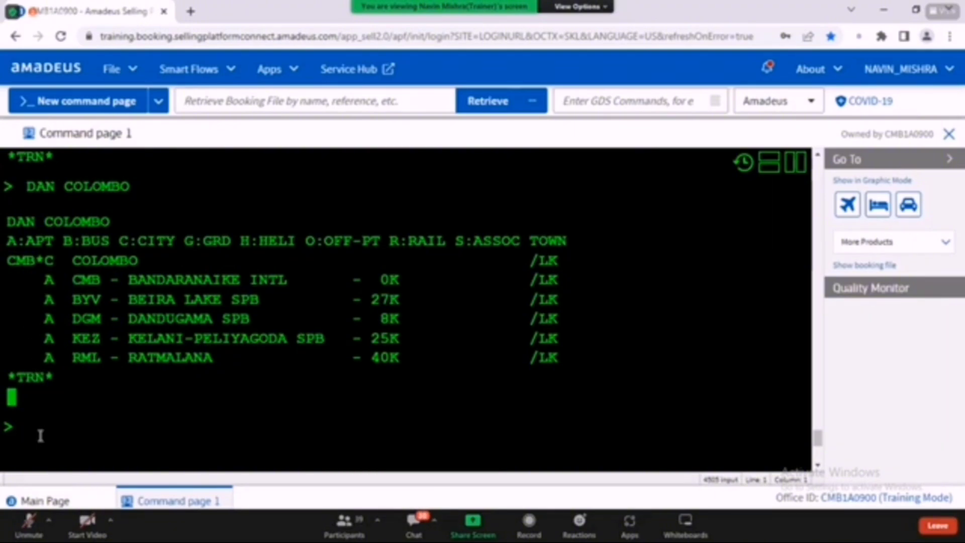
text(DAC)
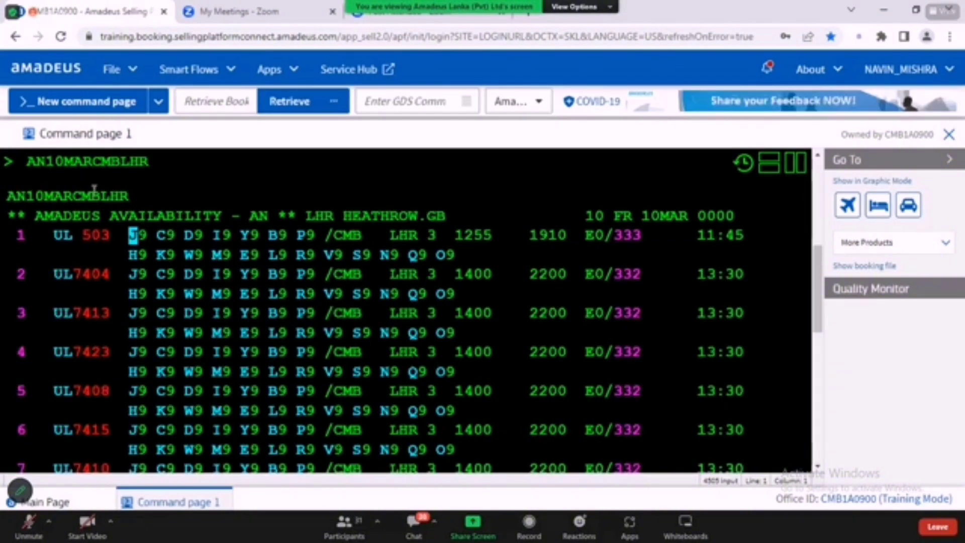
- Examine the AN10MARCMBLHR availability display, highlighting the entry, display type, destination airport, country code and travel date
drag(7, 196, 131, 196)
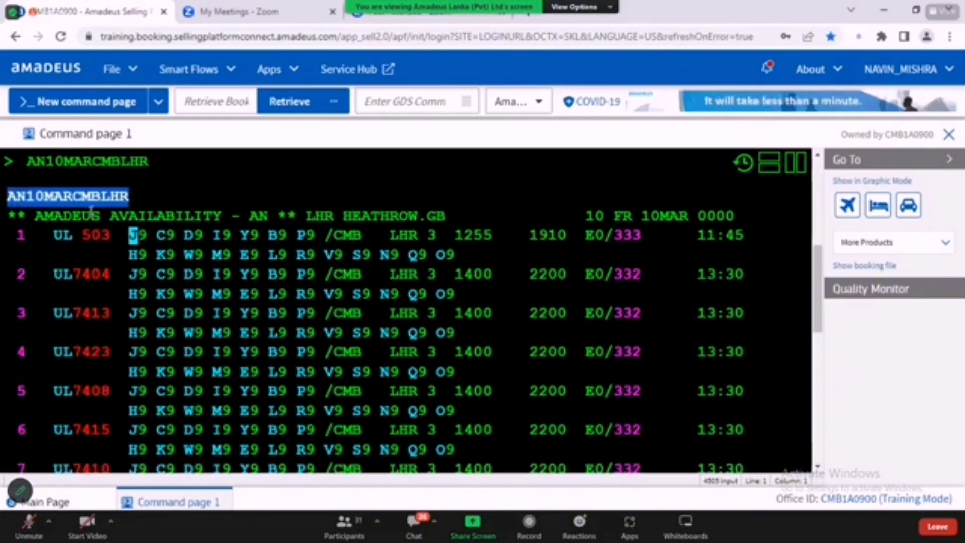
drag(63, 215, 213, 213)
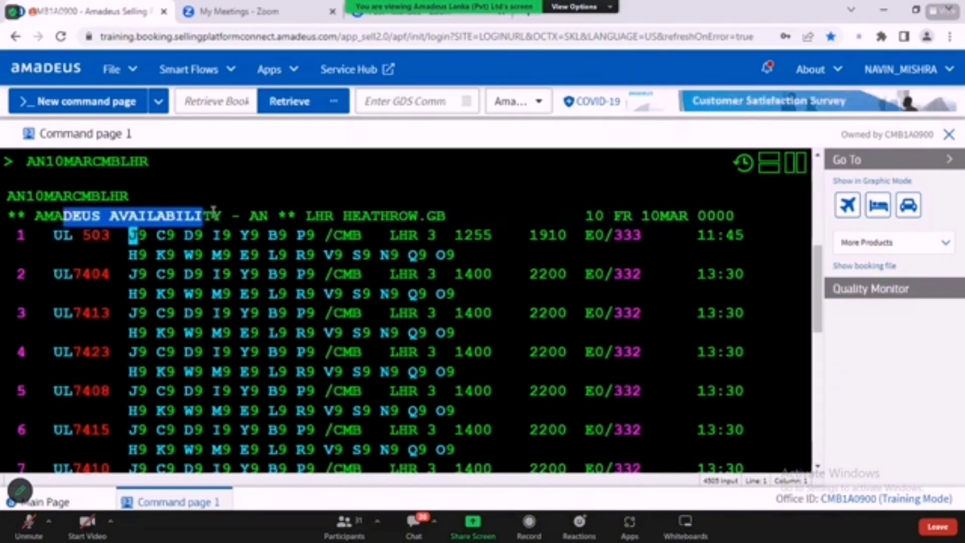
click(255, 215)
double_click(257, 216)
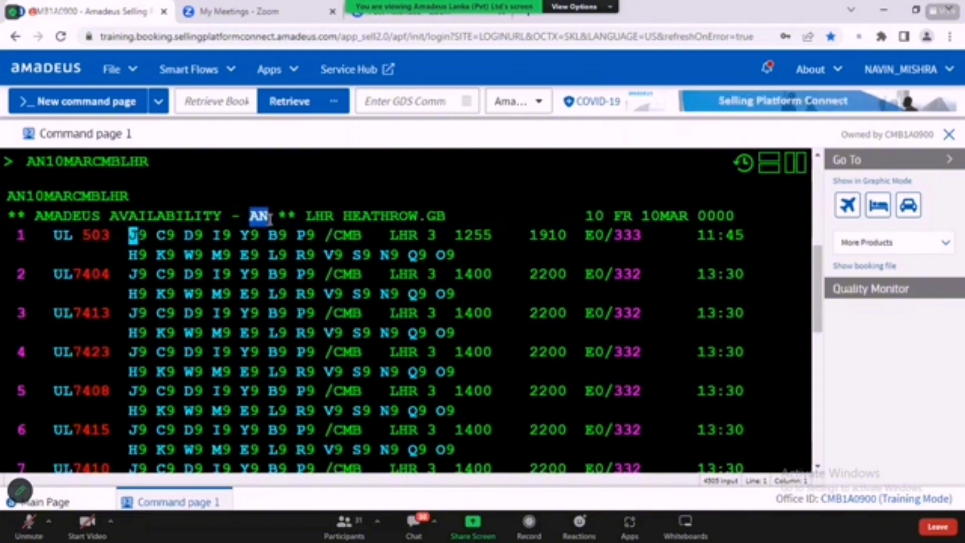
drag(306, 216, 420, 216)
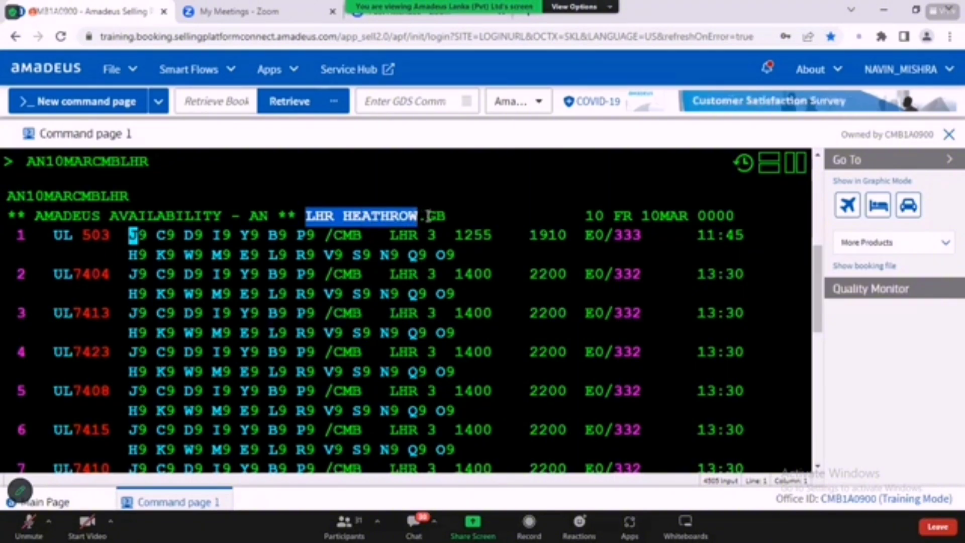
drag(427, 216, 446, 217)
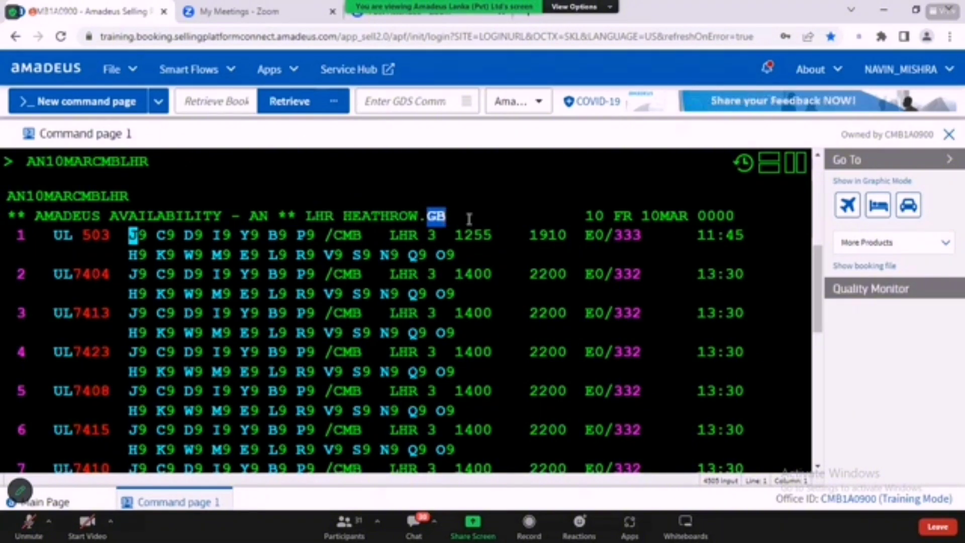
click(589, 216)
double_click(607, 217)
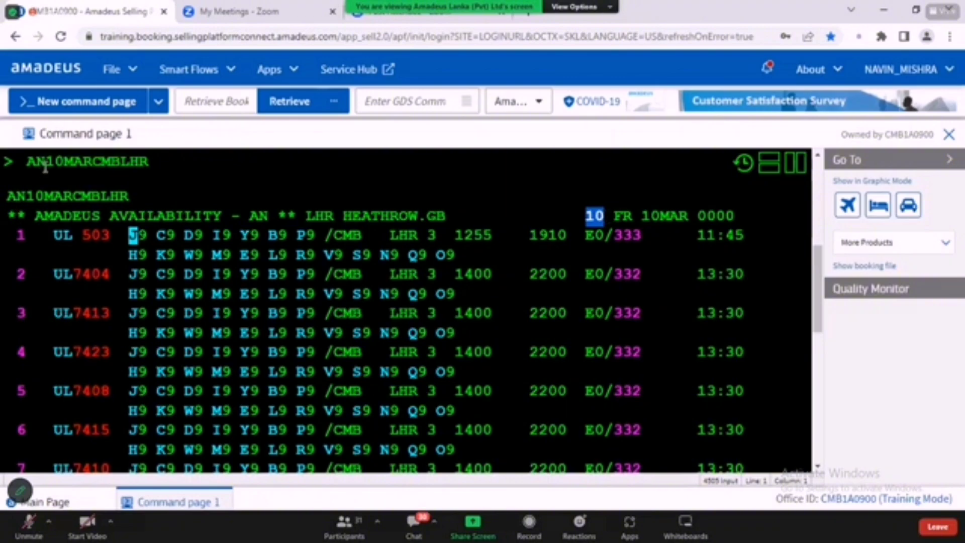
drag(45, 163, 98, 168)
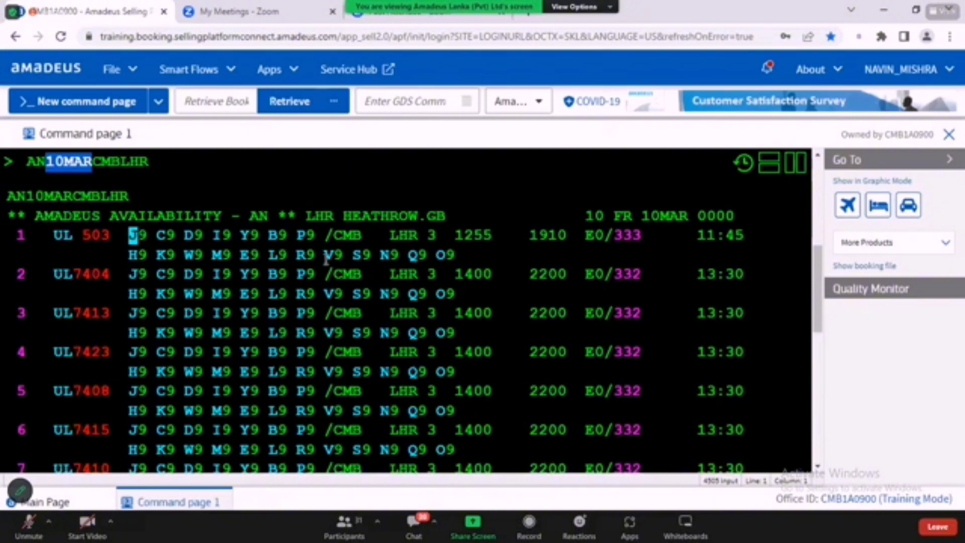
- Examine the first connection points listed under CX1 in the CMB-SIN neutral display
scroll(212, 258, down, 15)
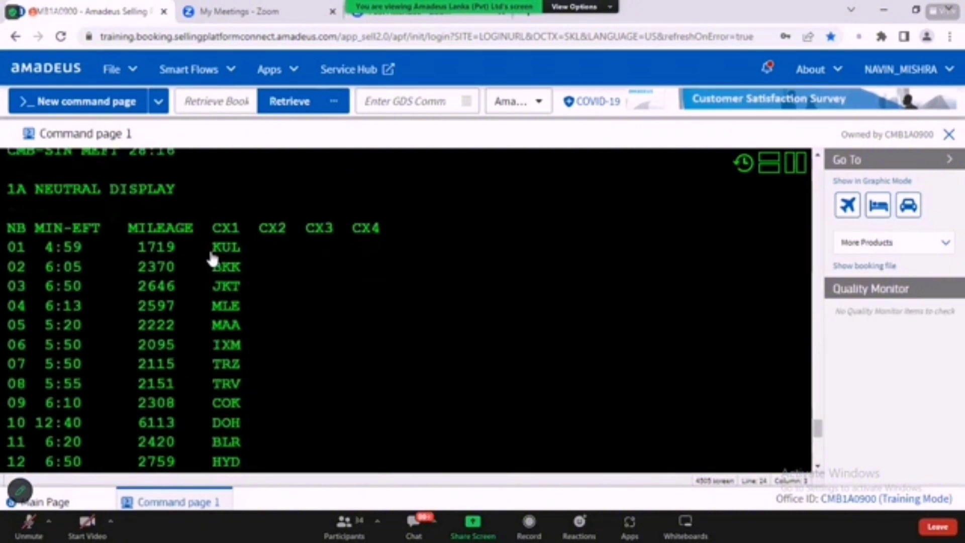
drag(212, 251, 242, 314)
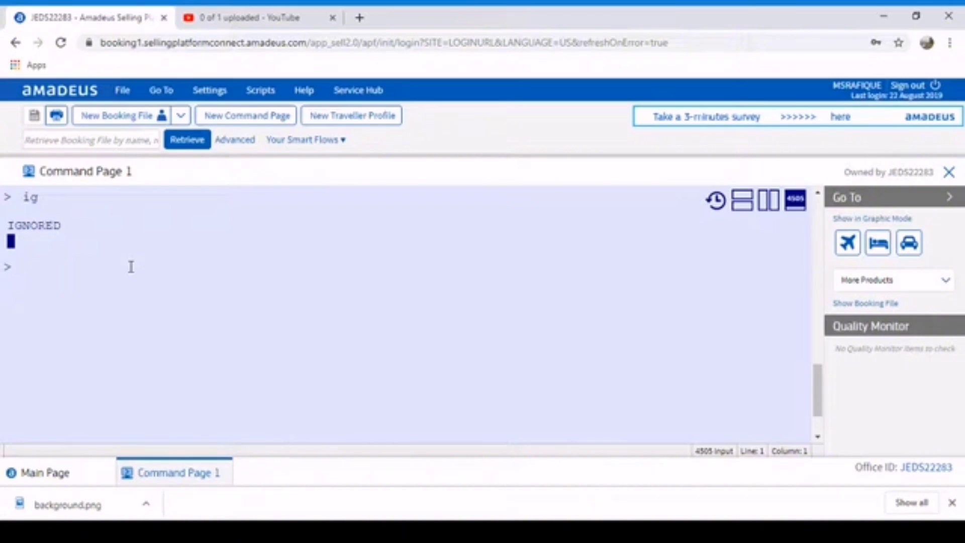
- Display Saudia flight availability from Lahore to Jeddah on 12 September with the entry an12seplhejed/asv
text(anl2sep)
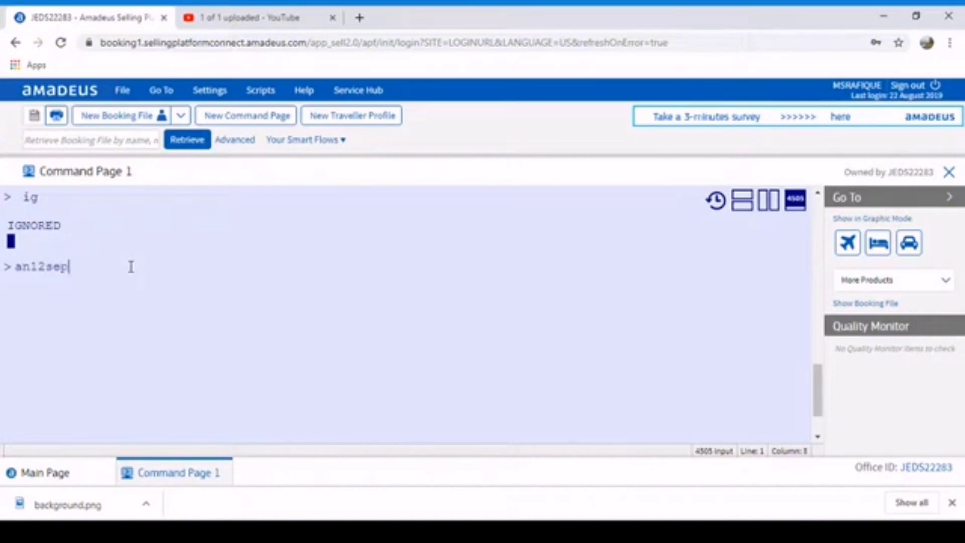
text(jedlhe)
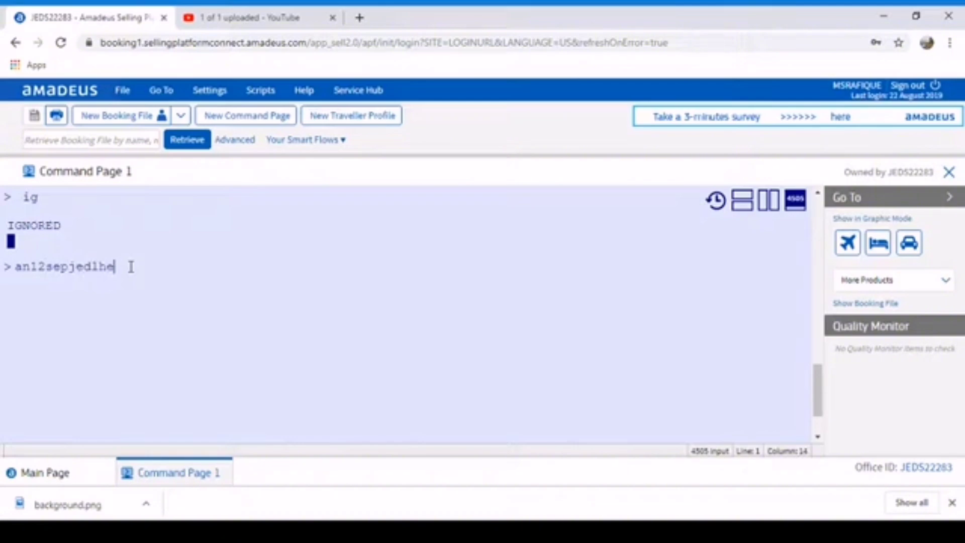
key(BackSpace)
key(BackSpace)
key(BackSpace)
key(BackSpace)
key(BackSpace)
key(BackSpace)
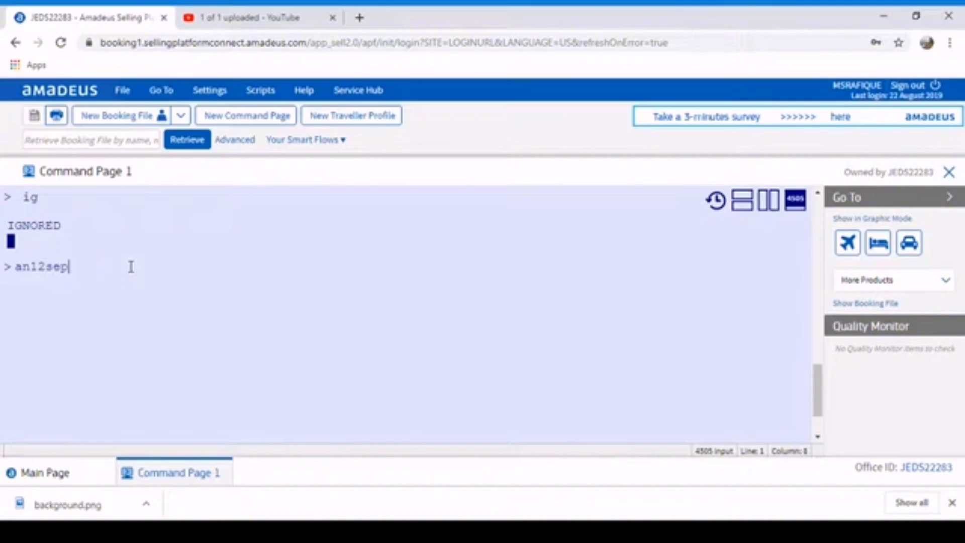
text(lhejed)
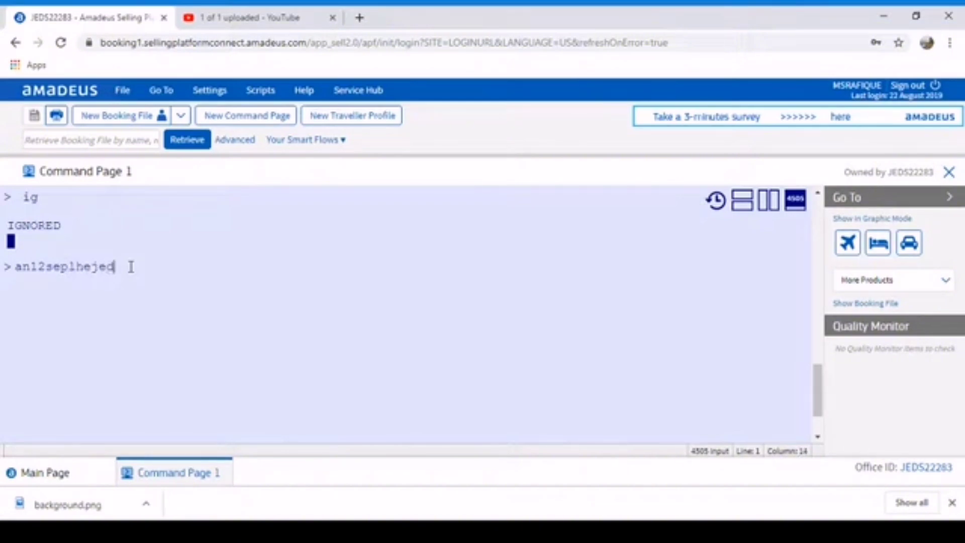
text(/asv)
key(Return)
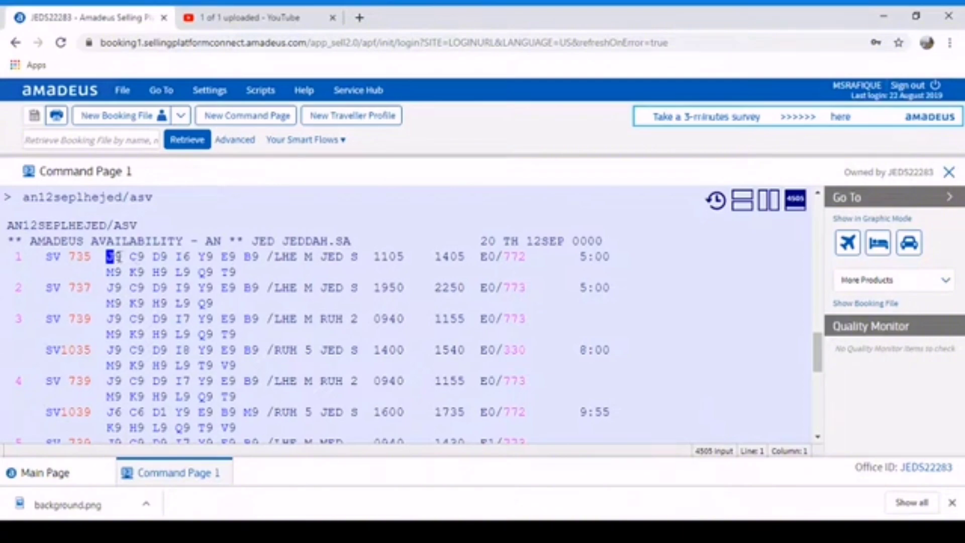
- Examine the booking classes of flight SV 735 and the remaining flights in the Lahore-Jeddah availability list
mouse_move(54, 262)
drag(235, 272, 198, 257)
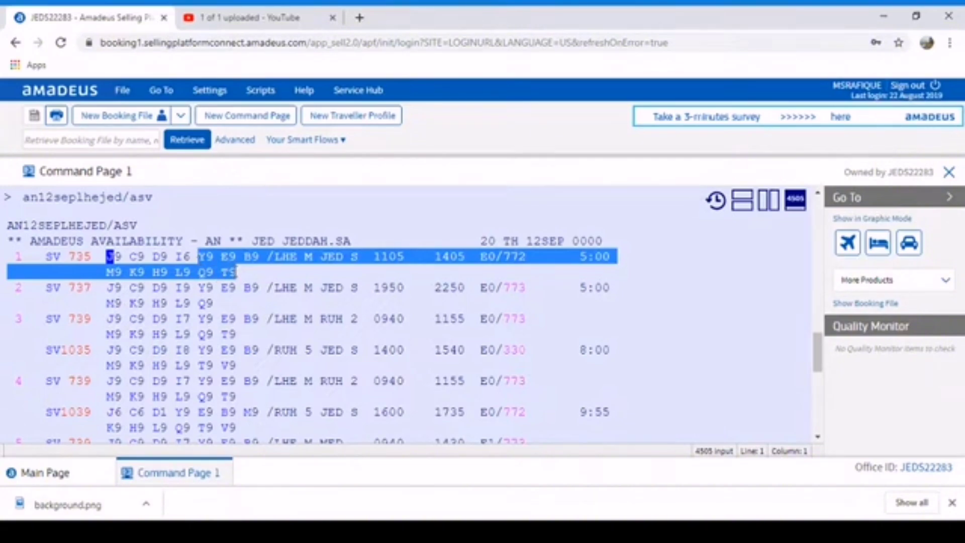
click(221, 275)
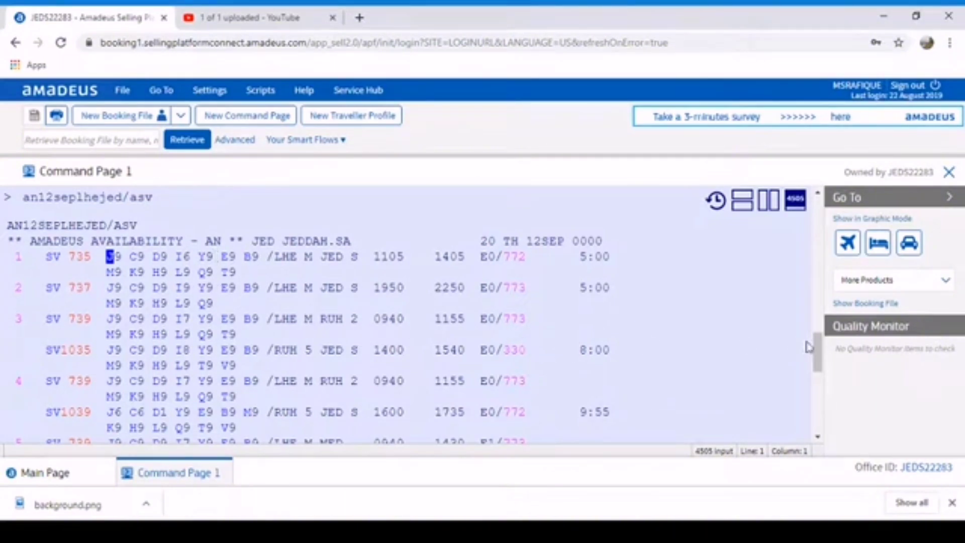
drag(815, 350, 816, 376)
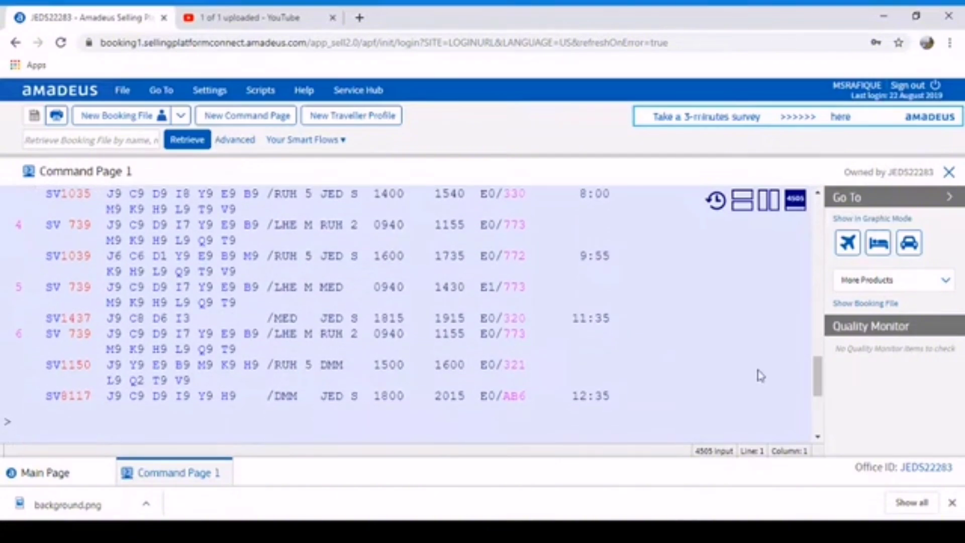